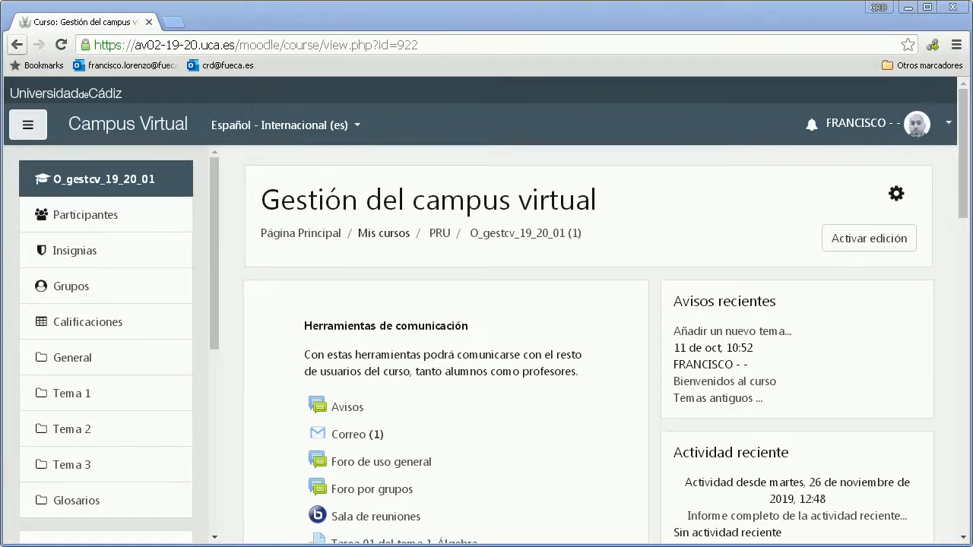
Open the quiz "Cuestionario final de evaluación del curso" for editing, view its options for adding questions, and return to the quiz page.
scroll(529, 391, down, 3)
click(442, 346)
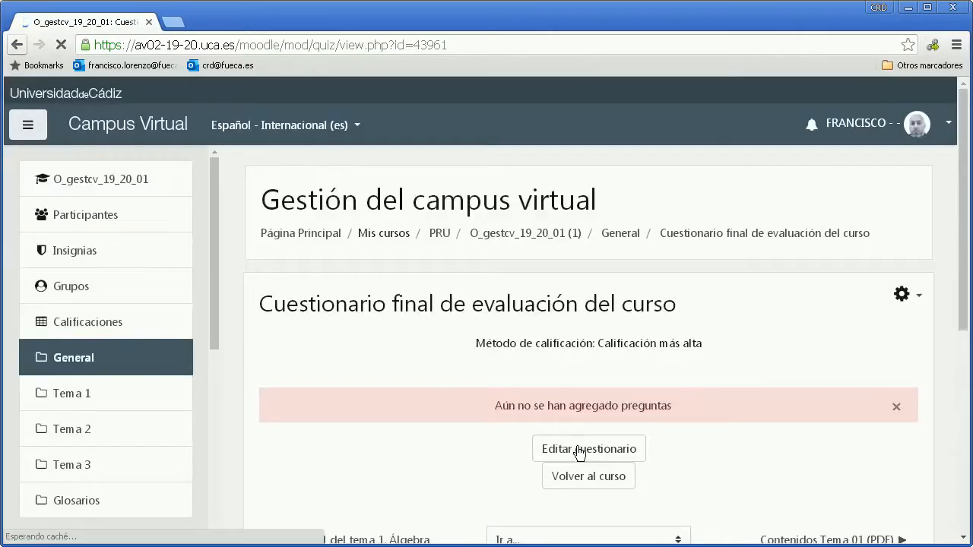
click(576, 449)
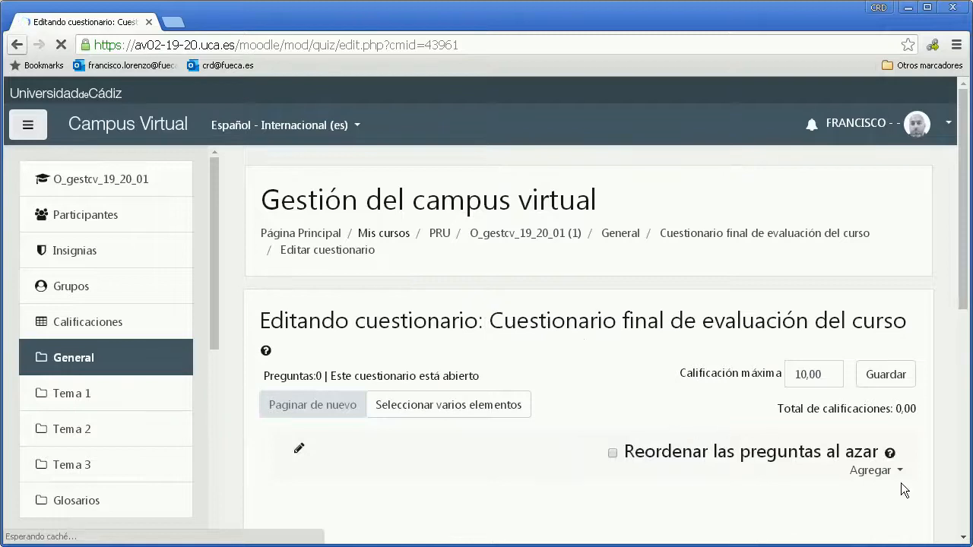
click(866, 470)
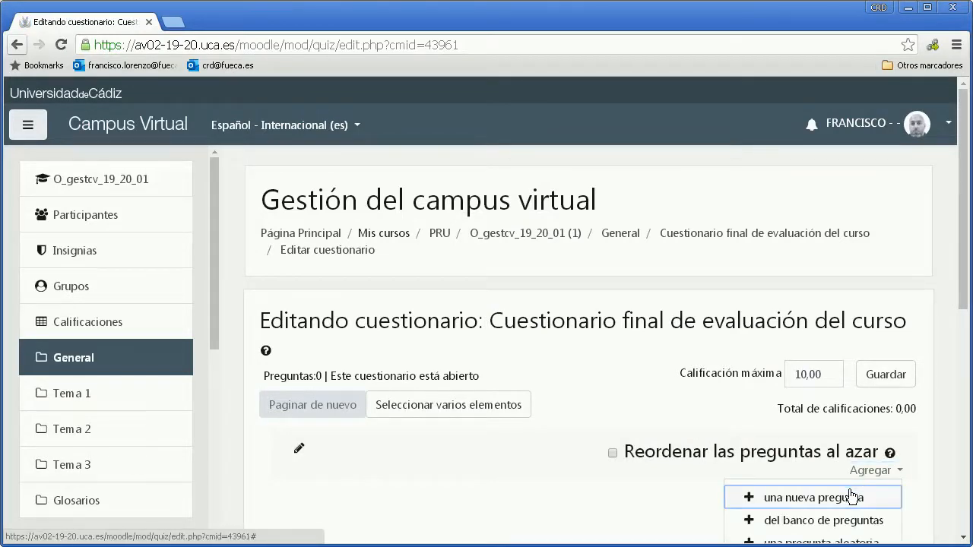
click(697, 237)
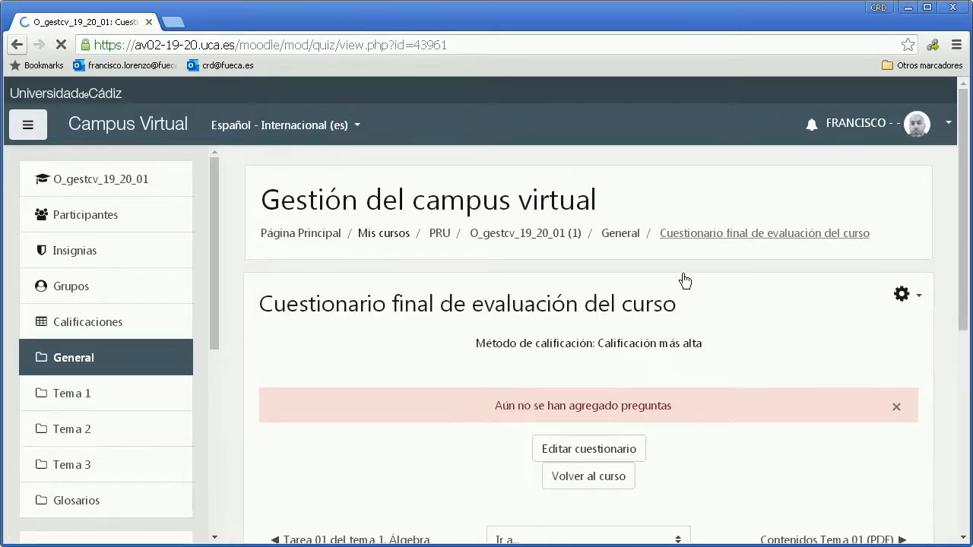
Look through the quiz's available actions for the Banco de preguntas entry, and close the list.
click(902, 297)
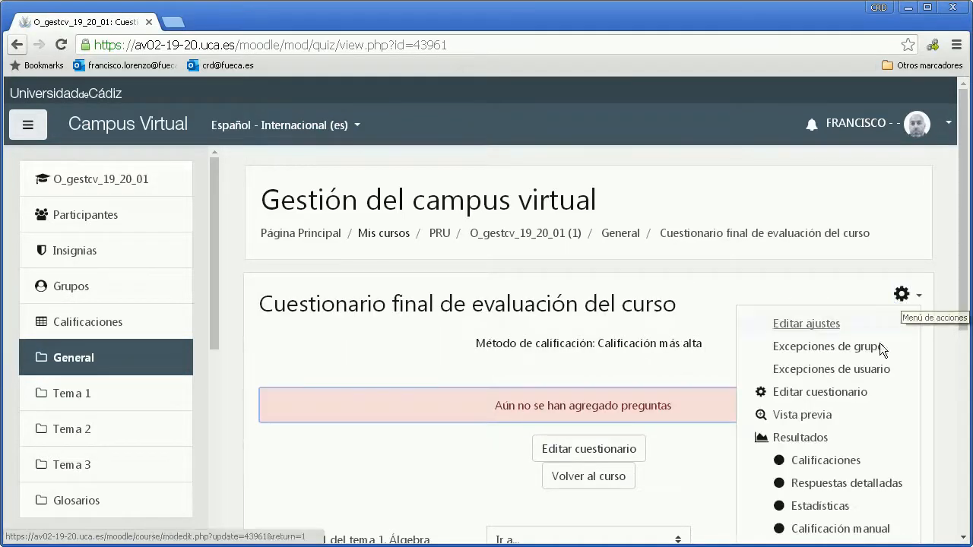
scroll(850, 426, down, 2)
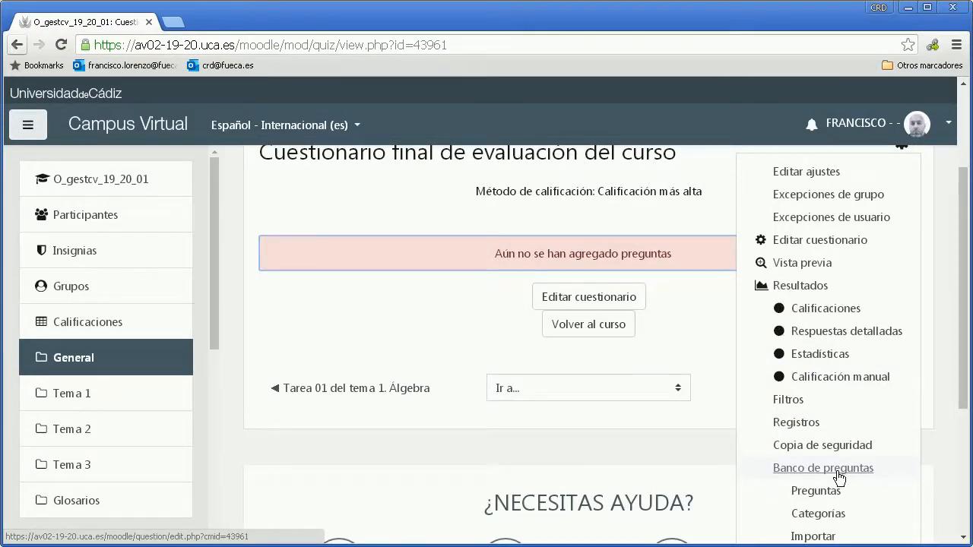
click(430, 306)
scroll(434, 304, up, 2)
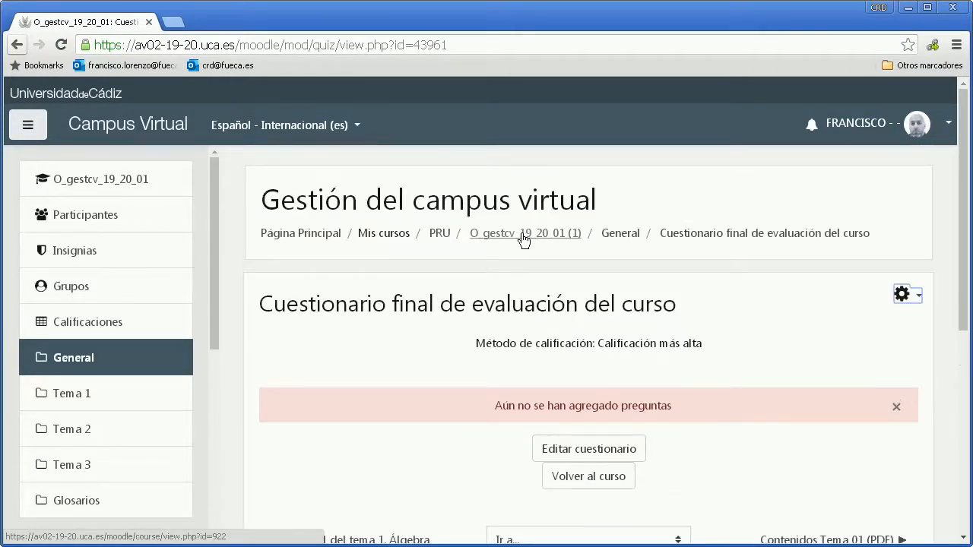
Return to the course "Gestión del campus virtual" and open its question bank.
click(524, 234)
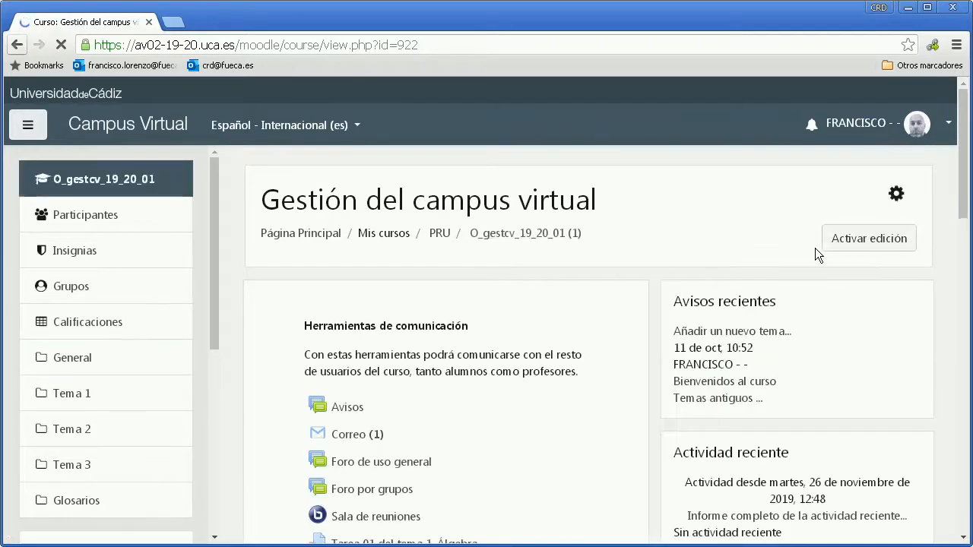
click(896, 196)
click(829, 344)
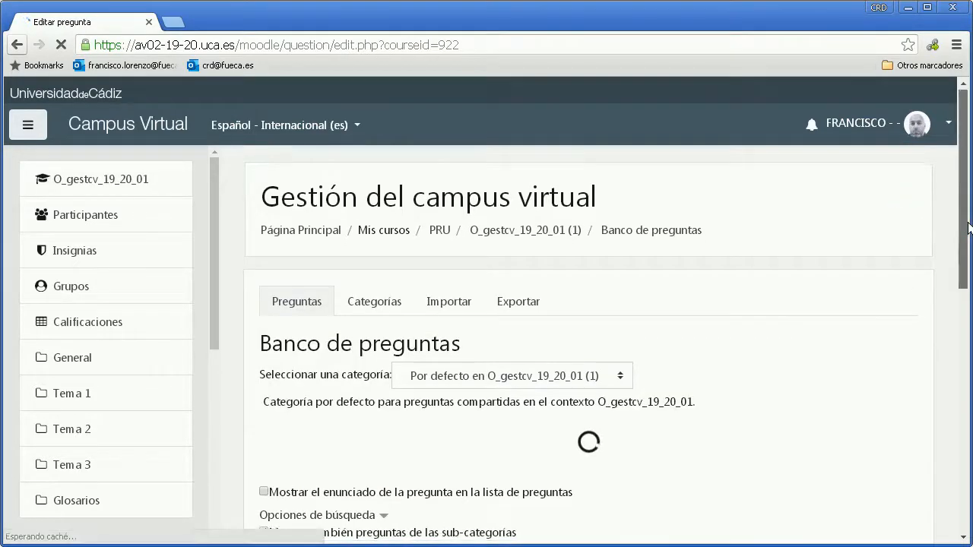
scroll(597, 340, down, 3)
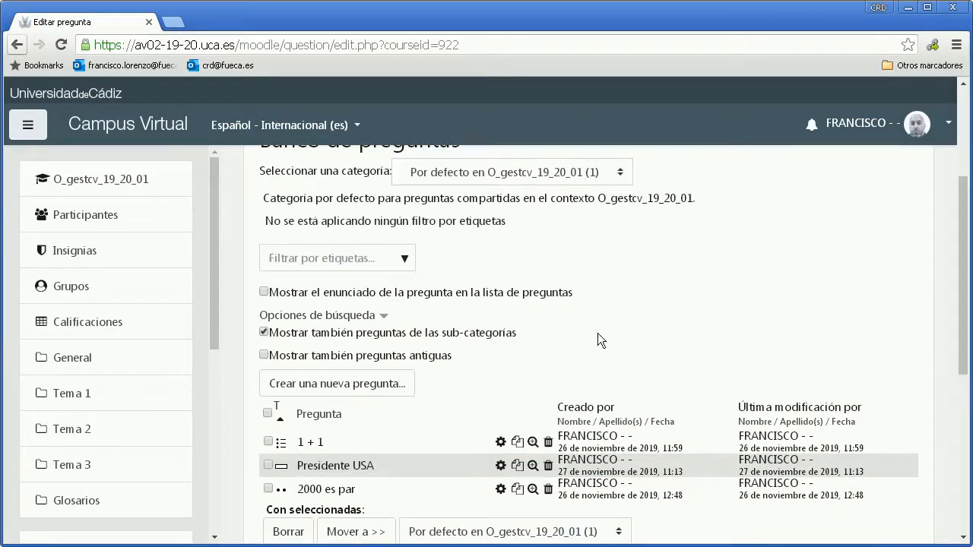
Start a new question of type Respuesta corta in the question bank.
click(334, 384)
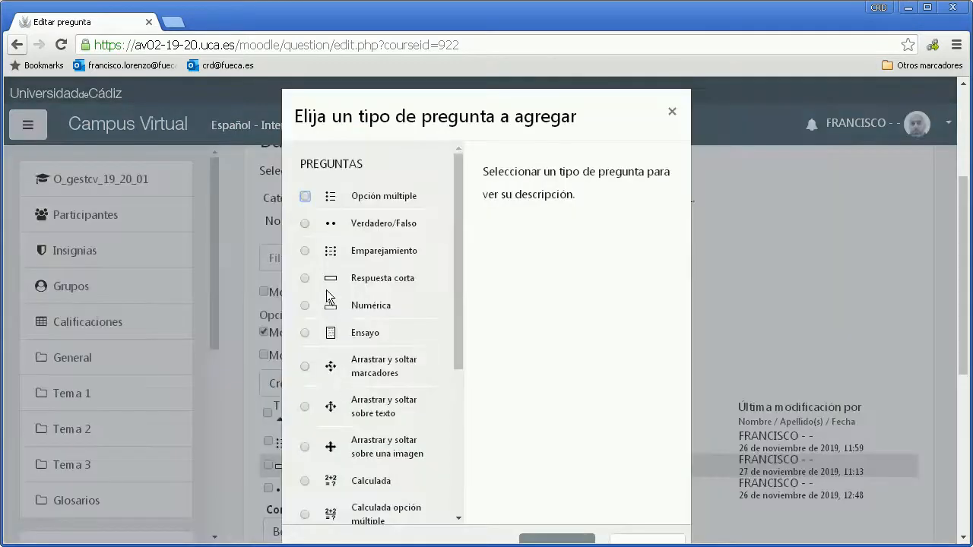
click(304, 278)
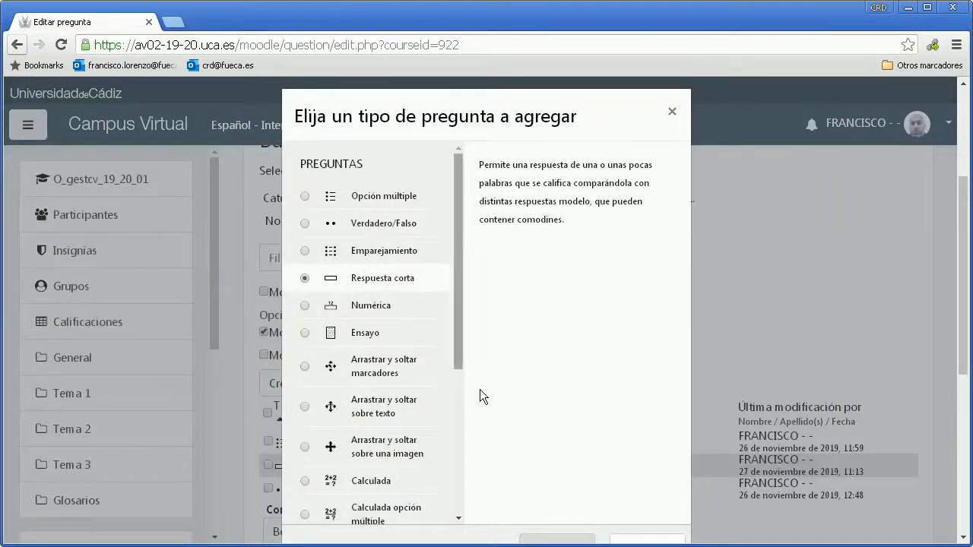
click(552, 536)
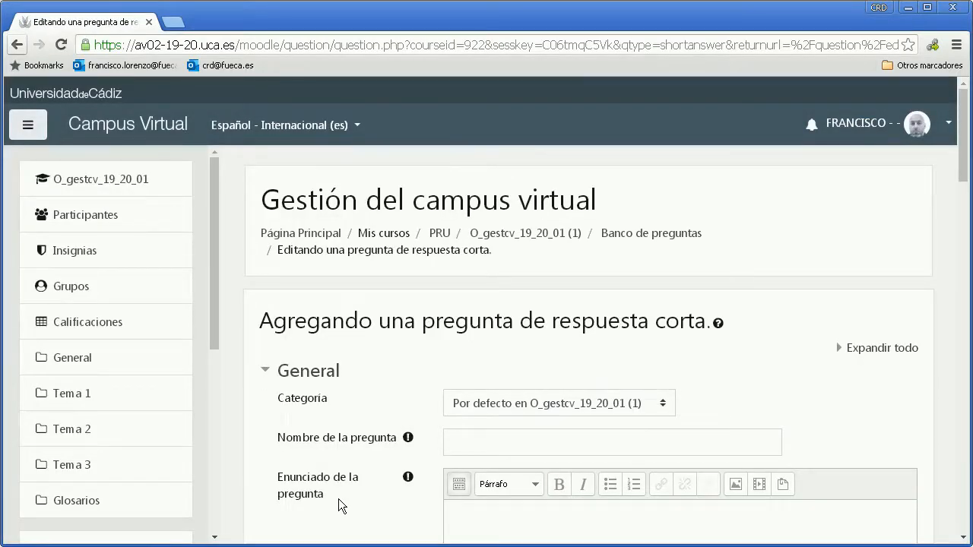
Keep the course's default category, name the question "Siglo actual" and enter "¿En qué siglo estamos?" as its statement.
click(506, 404)
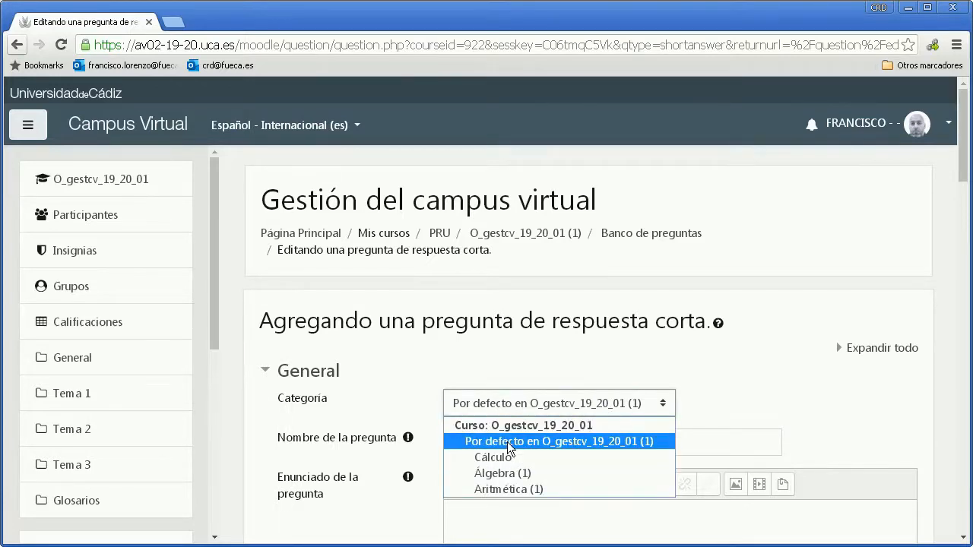
click(508, 448)
click(504, 445)
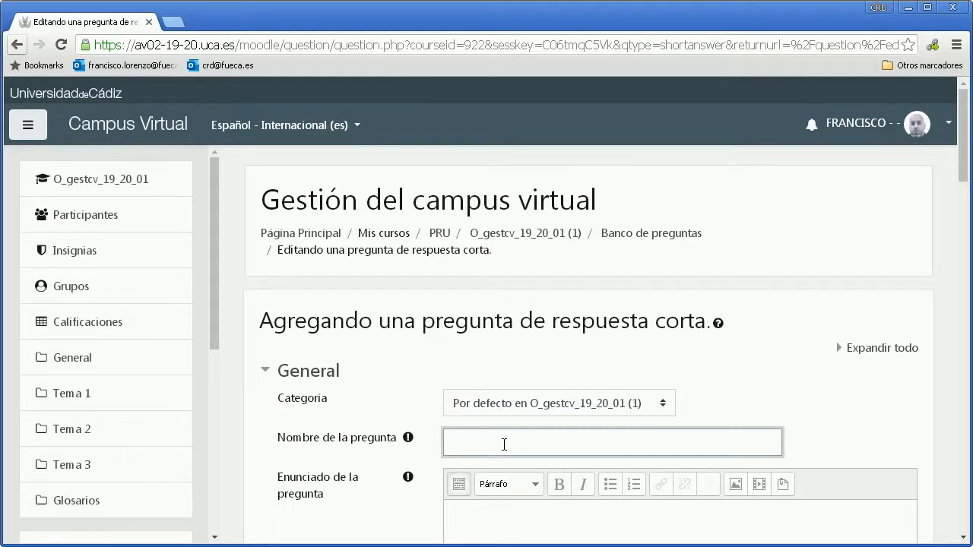
text(Siglo actual)
scroll(501, 445, down, 2)
click(522, 406)
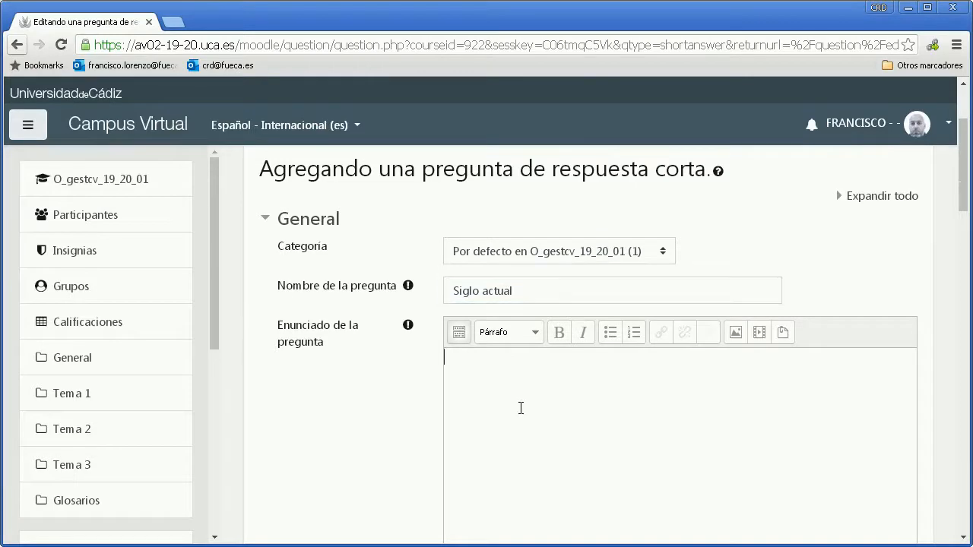
text(¿En qué siglo estamos?)
Keep the letter-case setting of the question at "Igual mayúsculas que minúsculas".
scroll(374, 415, down, 5)
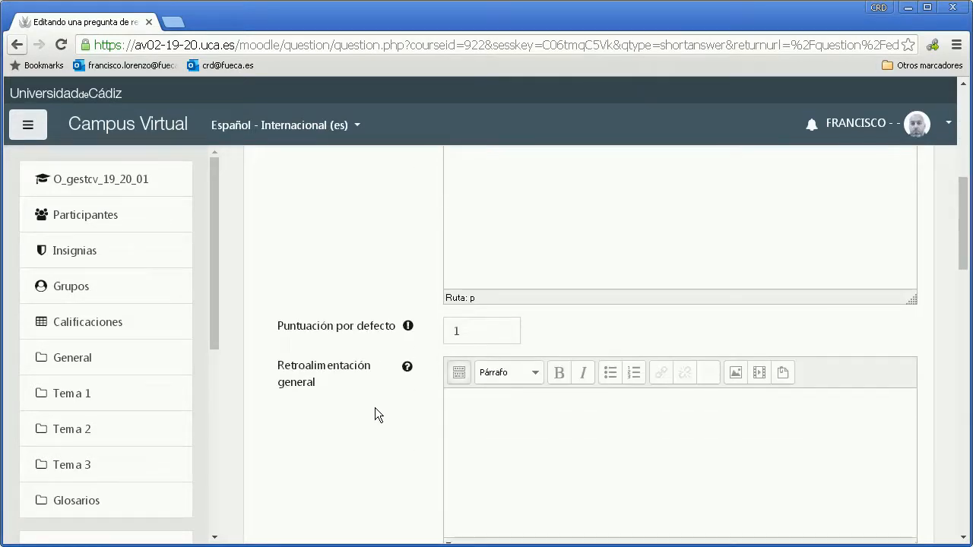
scroll(374, 409, down, 1)
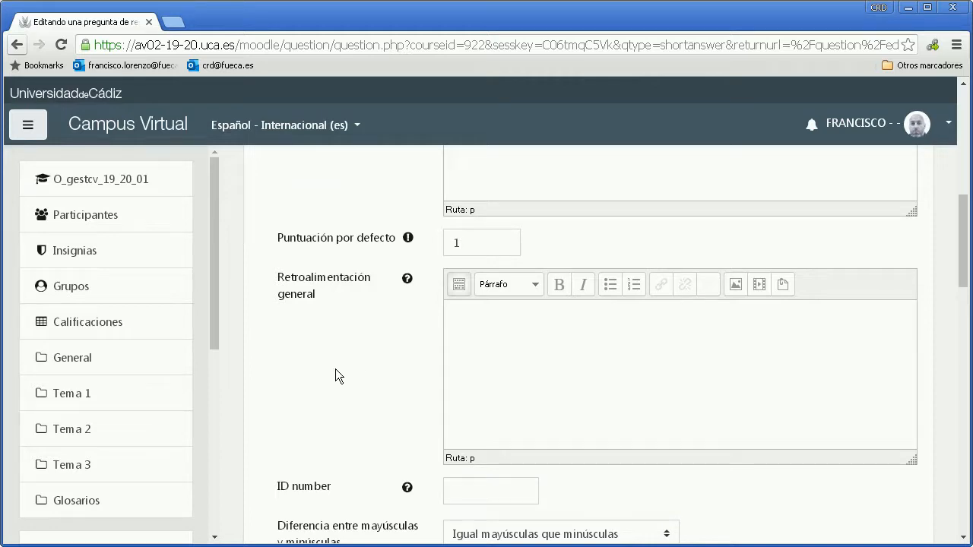
scroll(359, 364, down, 3)
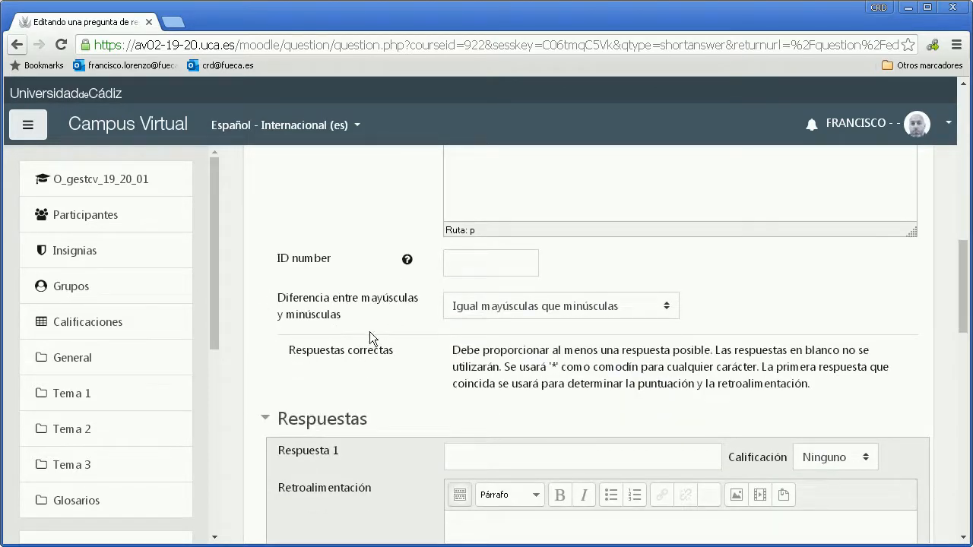
click(478, 309)
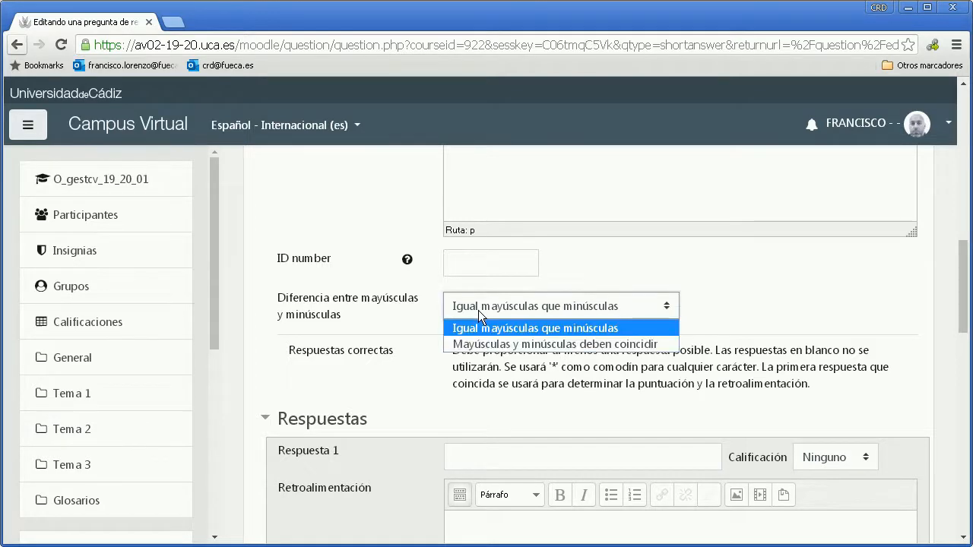
click(513, 329)
Review the answer section and the question statement, and place the cursor in the empty Respuesta 1.
scroll(435, 378, down, 2)
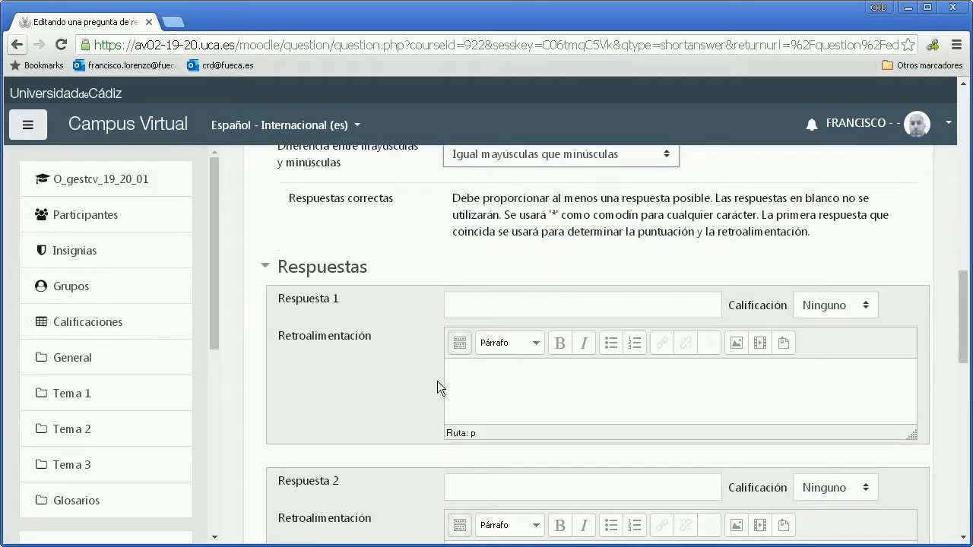
scroll(435, 378, down, 2)
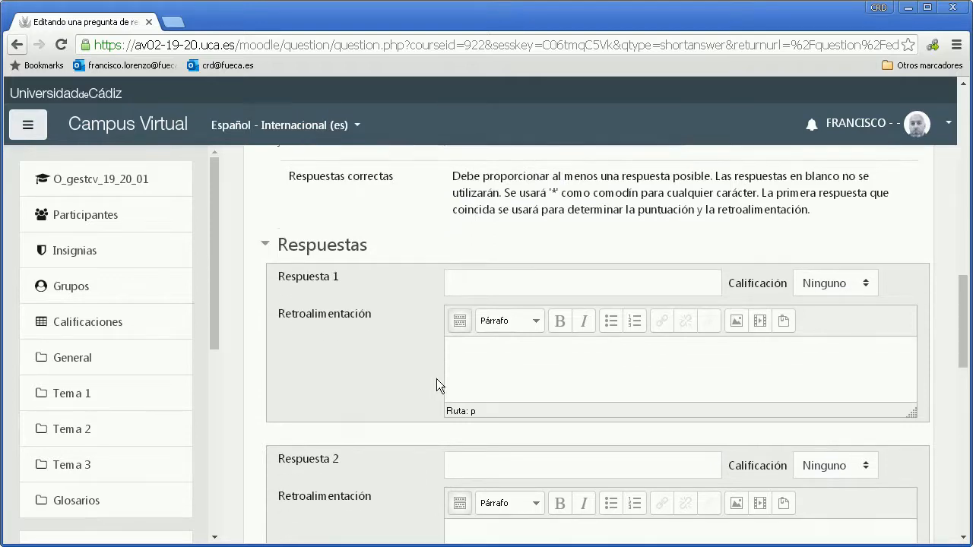
scroll(437, 378, up, 2)
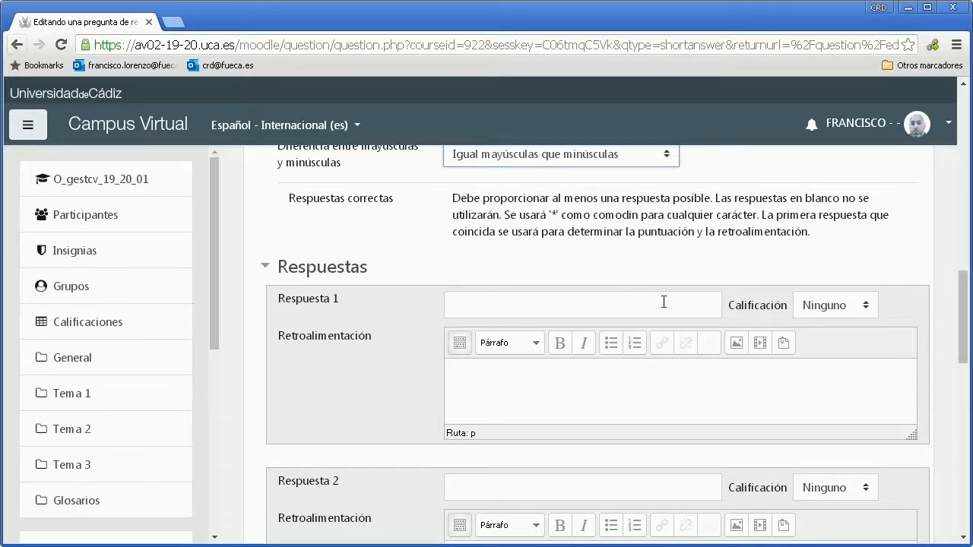
click(564, 302)
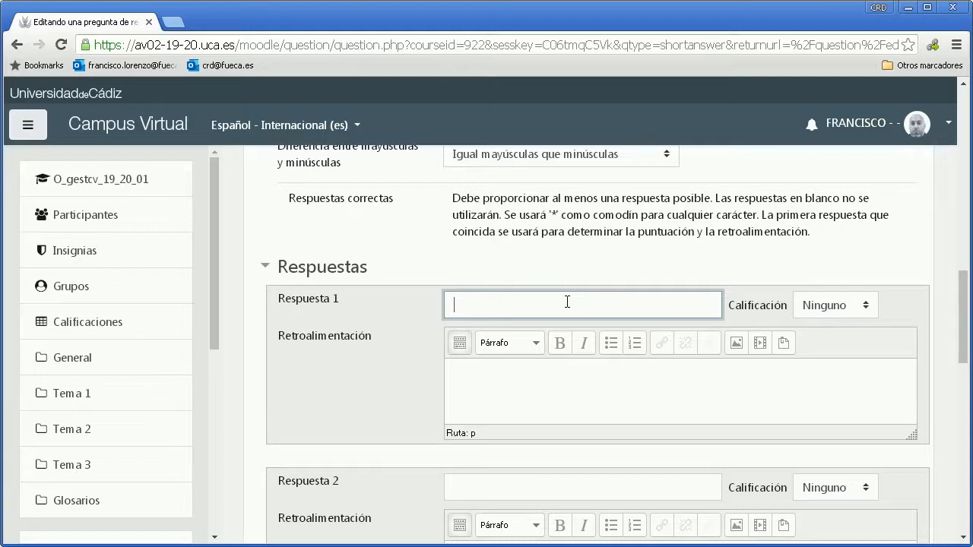
scroll(566, 304, up, 8)
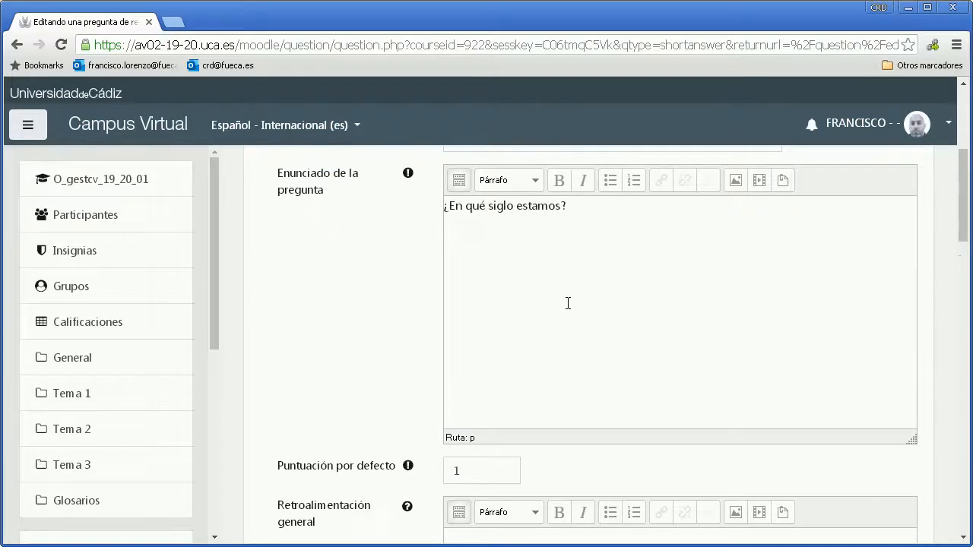
scroll(567, 304, down, 4)
scroll(571, 302, down, 4)
click(571, 302)
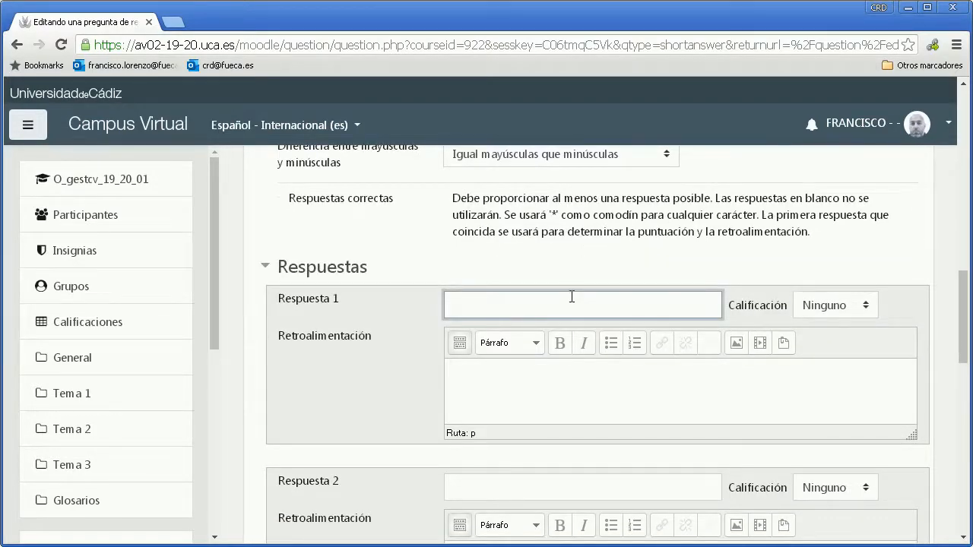
text(Siglo 2)
key(BackSpace)
key(BackSpace)
key(BackSpace)
key(BackSpace)
key(BackSpace)
key(BackSpace)
key(BackSpace)
text(S 2)
key(BackSpace)
key(BackSpace)
key(BackSpace)
text(S. 2)
key(BackSpace)
key(BackSpace)
key(BackSpace)
key(BackSpace)
text(Siglo XXI)
key(BackSpace)
key(BackSpace)
key(BackSpace)
key(BackSpace)
key(BackSpace)
key(BackSpace)
key(BackSpace)
key(BackSpace)
key(BackSpace)
text(S. XXI)
key(BackSpace)
key(BackSpace)
key(BackSpace)
key(BackSpace)
key(BackSpace)
key(BackSpace)
Enter the accepted answers "XXI" for Respuesta 1, "S. XXI" for Respuesta 2 and "Siglo 21" for Respuesta 3.
text(XXI)
click(470, 489)
text(S. XXI)
scroll(406, 412, down, 2)
click(469, 364)
text(Siglo 21)
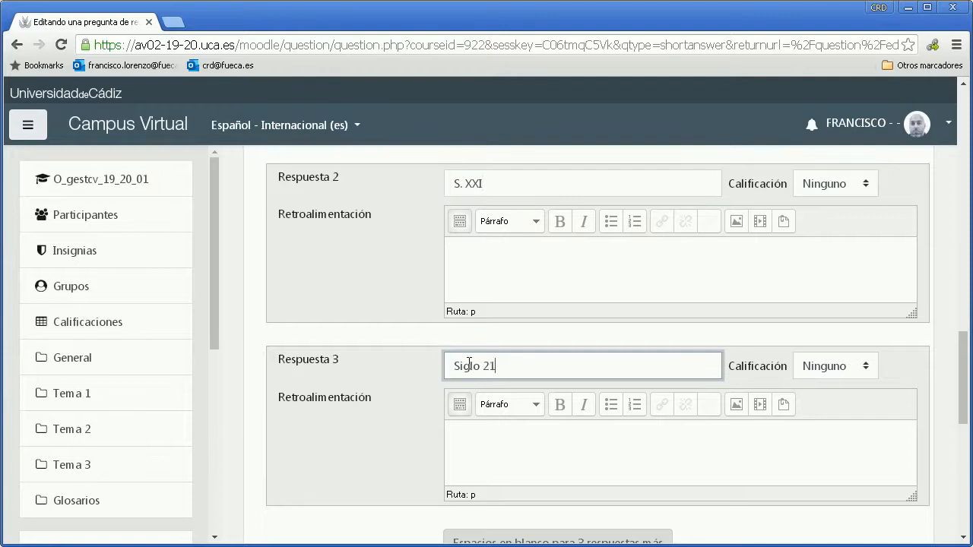
Set the Calificación of Respuesta 1, Respuesta 2 and Respuesta 3 to 100%.
scroll(519, 421, down, 2)
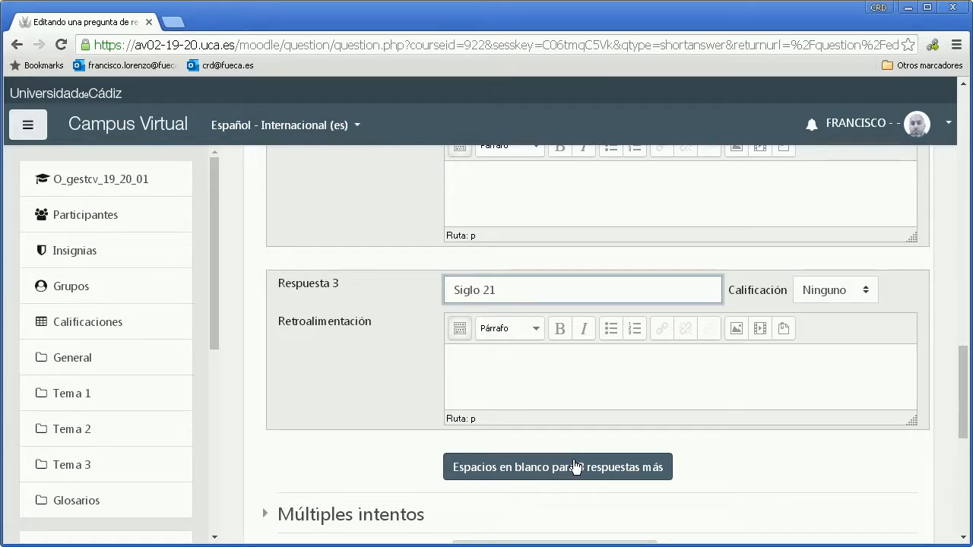
scroll(578, 467, up, 5)
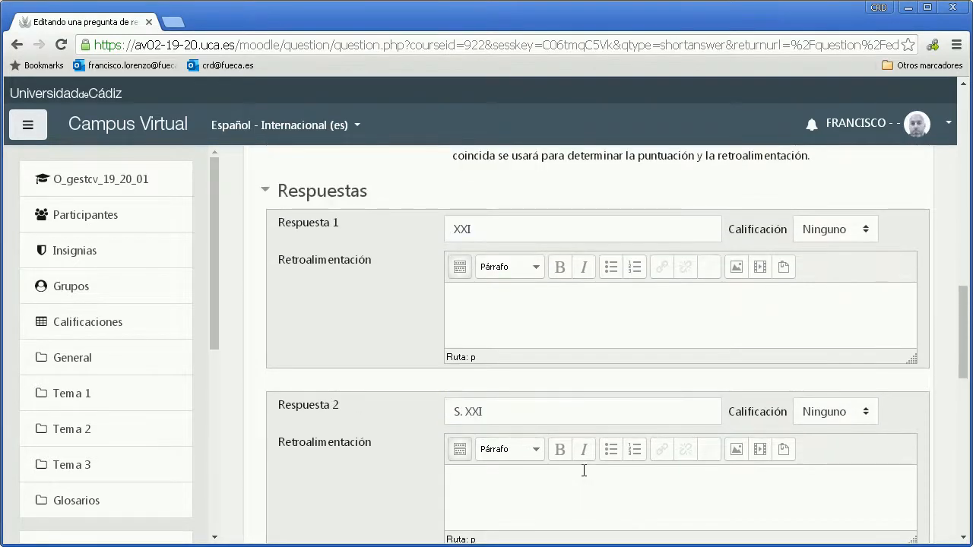
click(838, 228)
click(824, 261)
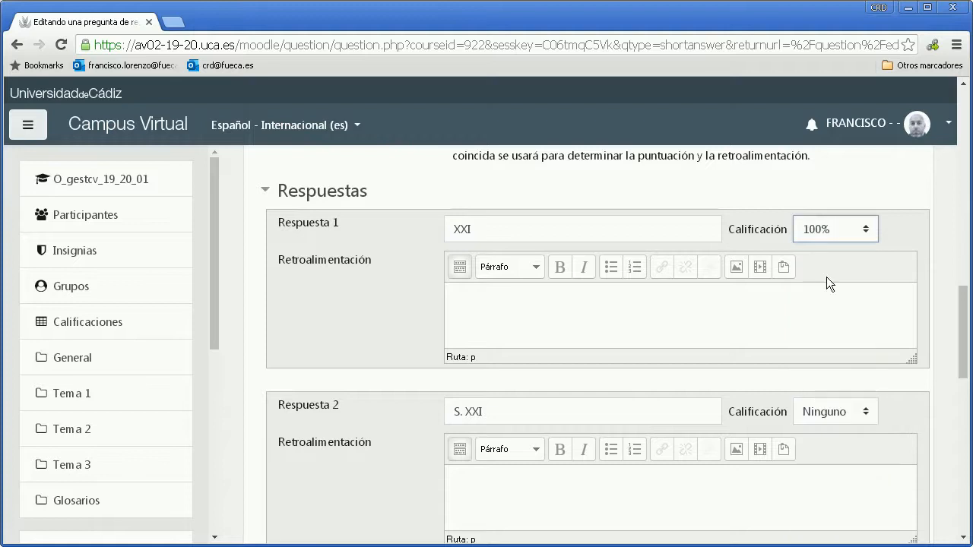
click(819, 416)
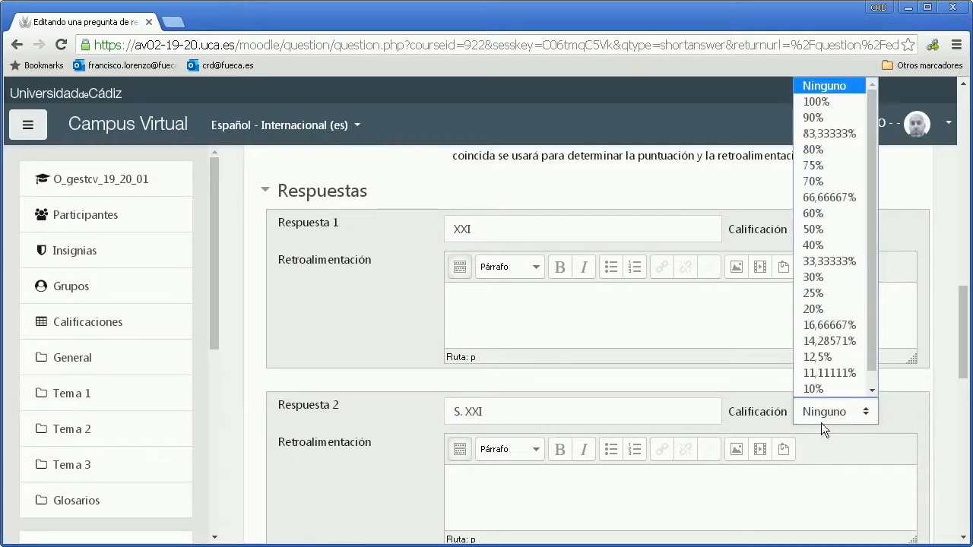
click(830, 102)
click(900, 195)
scroll(889, 196, down, 3)
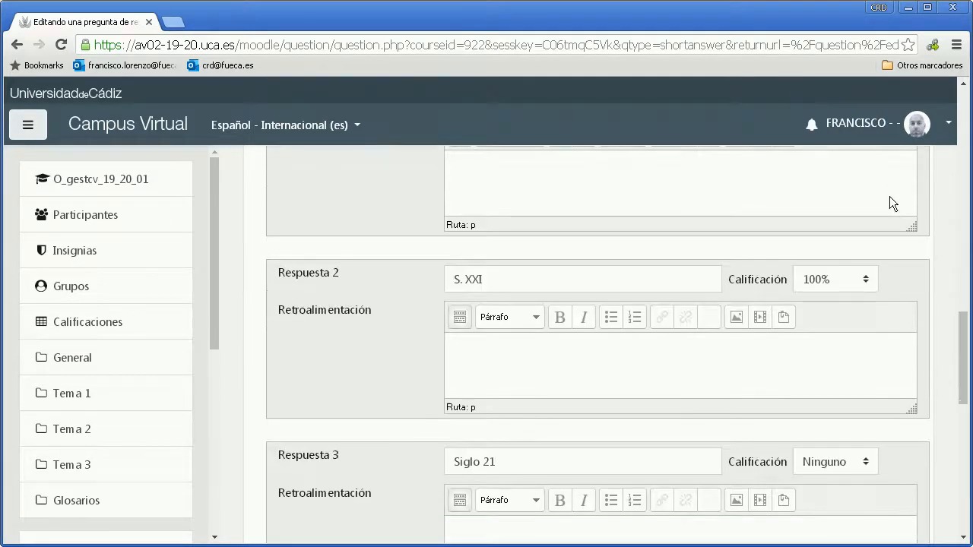
click(833, 444)
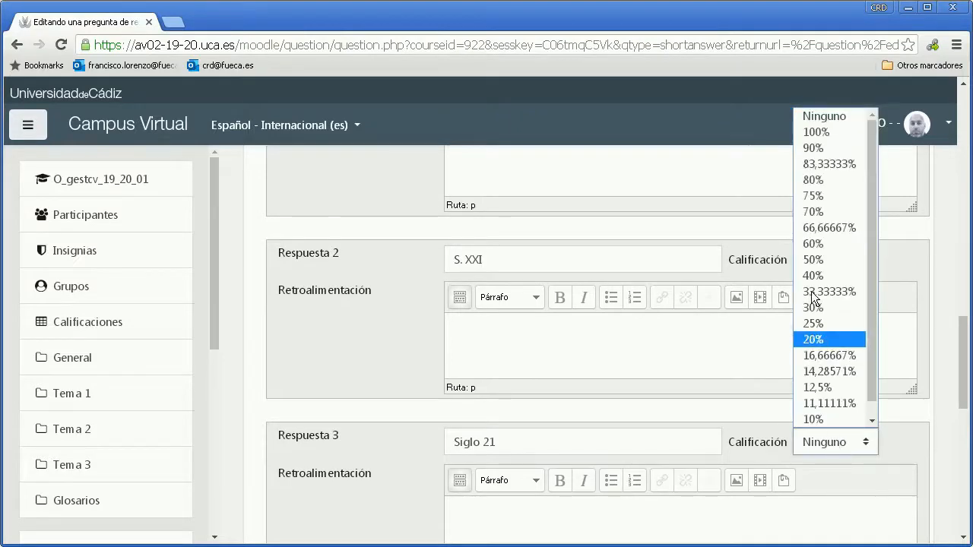
click(807, 133)
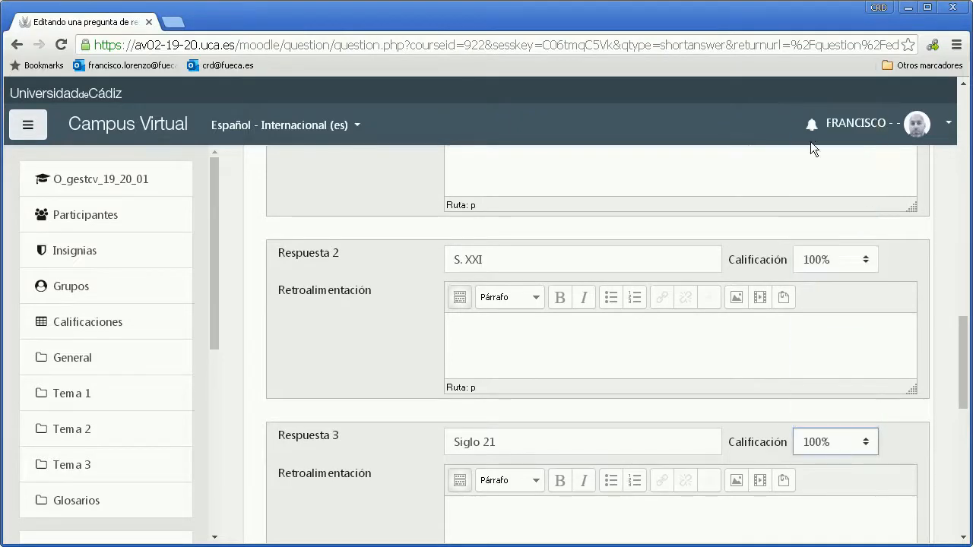
View the Calificación options of Respuesta 2, keep 100%, and save the short-answer question.
click(844, 256)
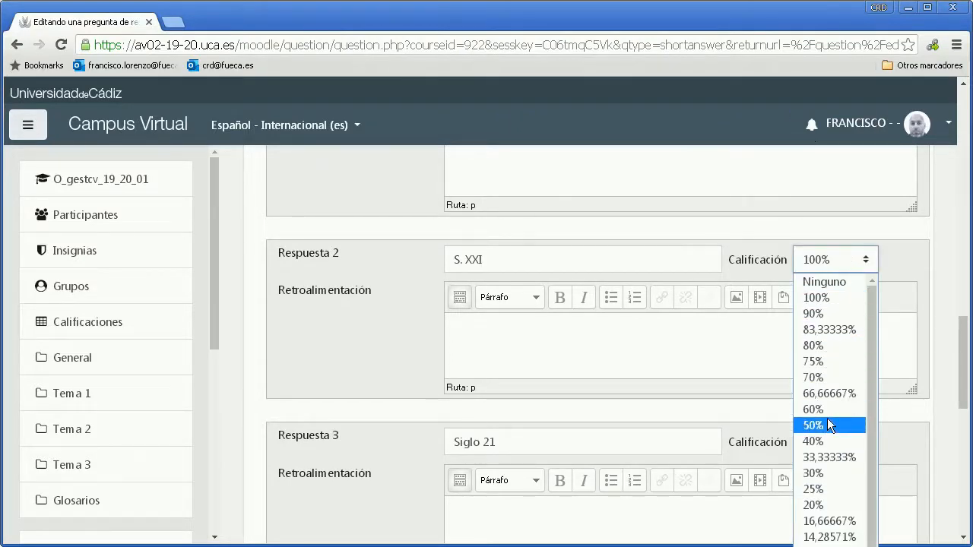
click(933, 224)
scroll(660, 290, down, 1)
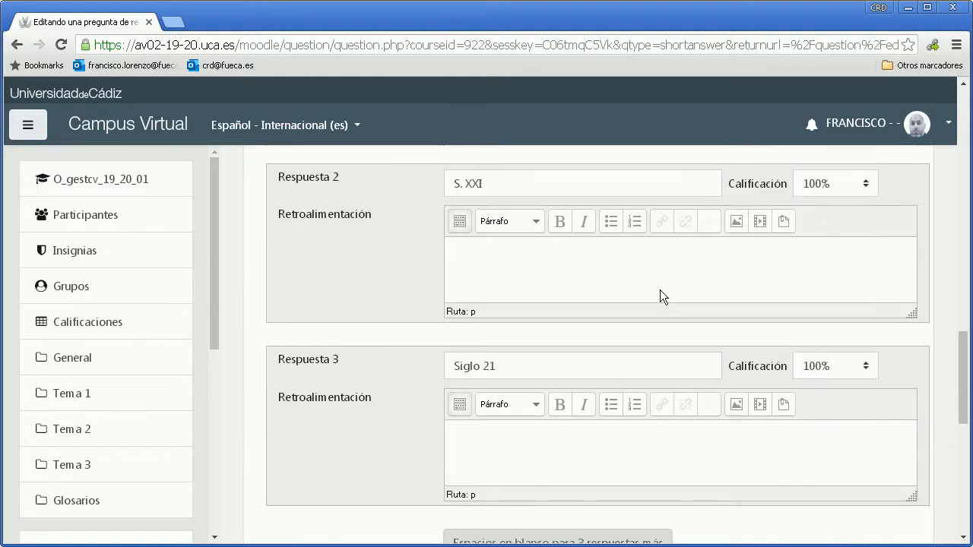
scroll(660, 289, up, 3)
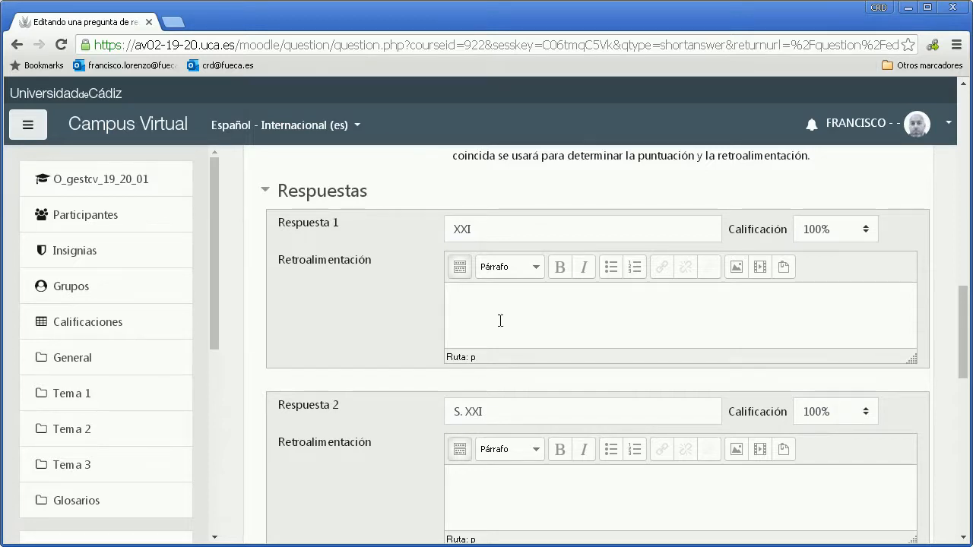
scroll(500, 320, down, 7)
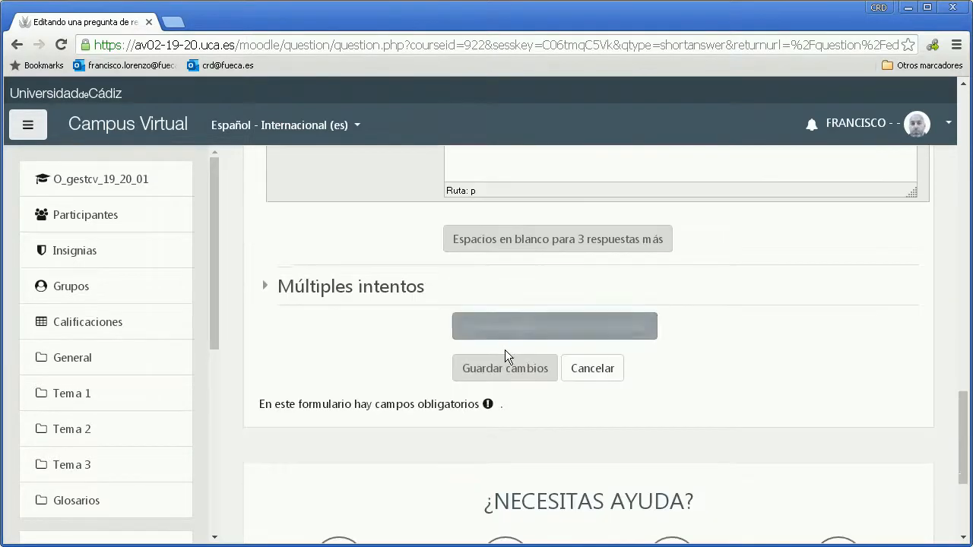
click(507, 363)
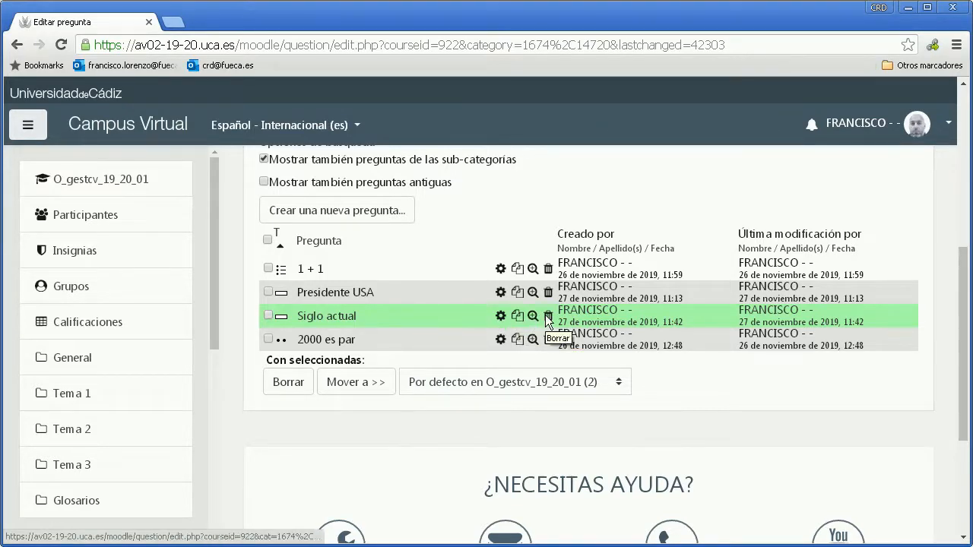
Select the question "Siglo actual" in the question bank and view the categories available as a move destination.
click(429, 381)
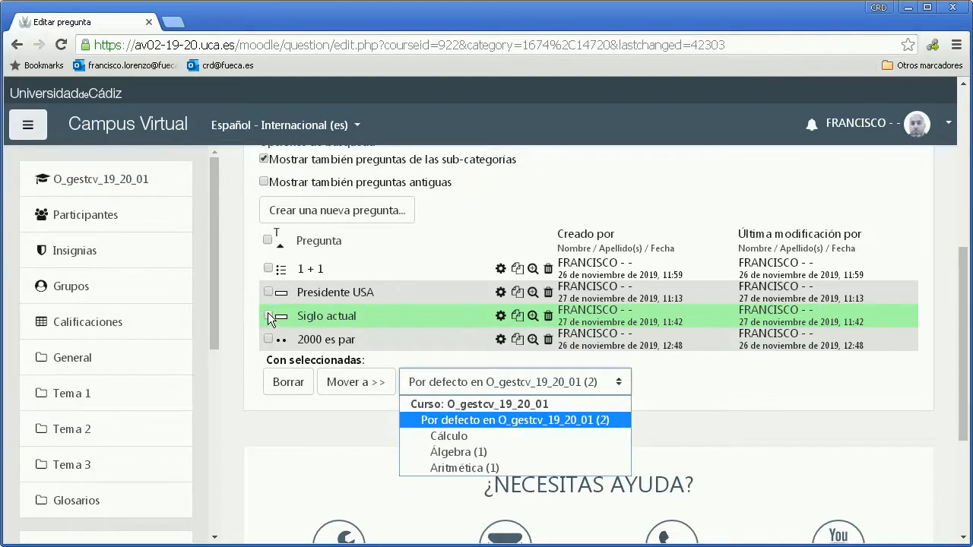
click(268, 315)
click(420, 380)
click(524, 208)
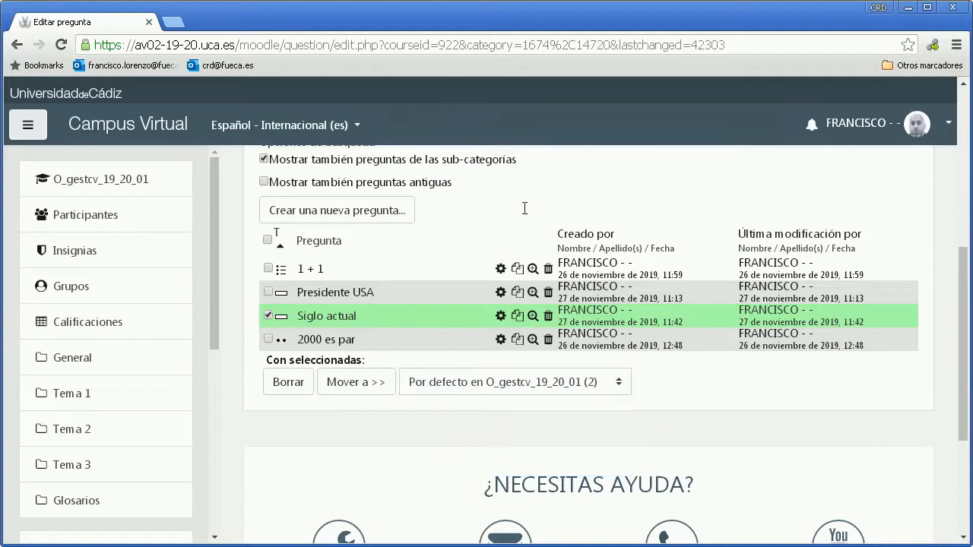